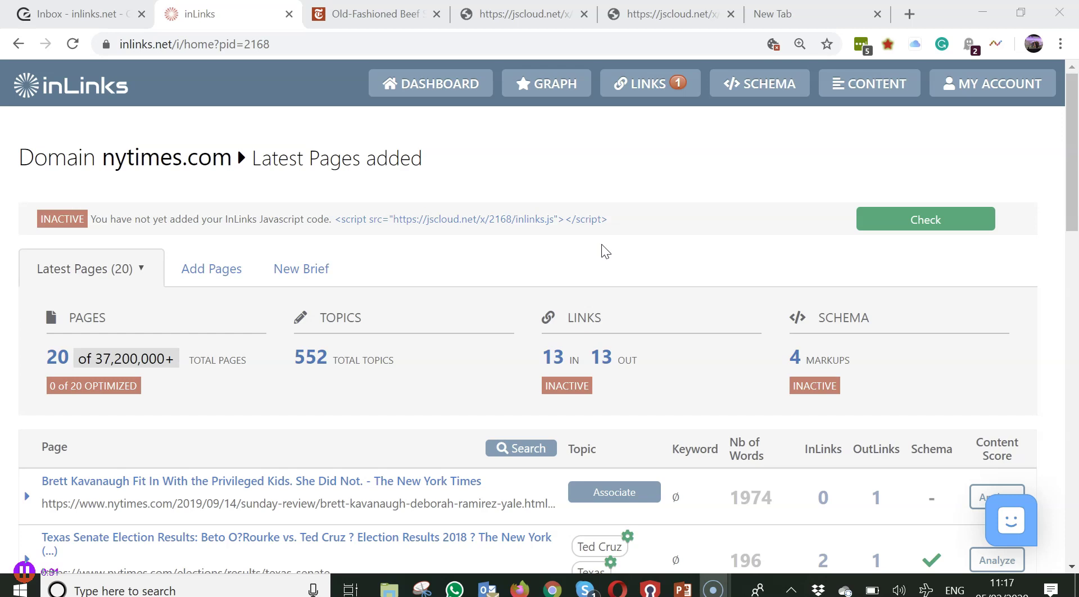
pyautogui.click(557, 241)
pyautogui.moveTo(554, 220); pyautogui.dragTo(394, 220)
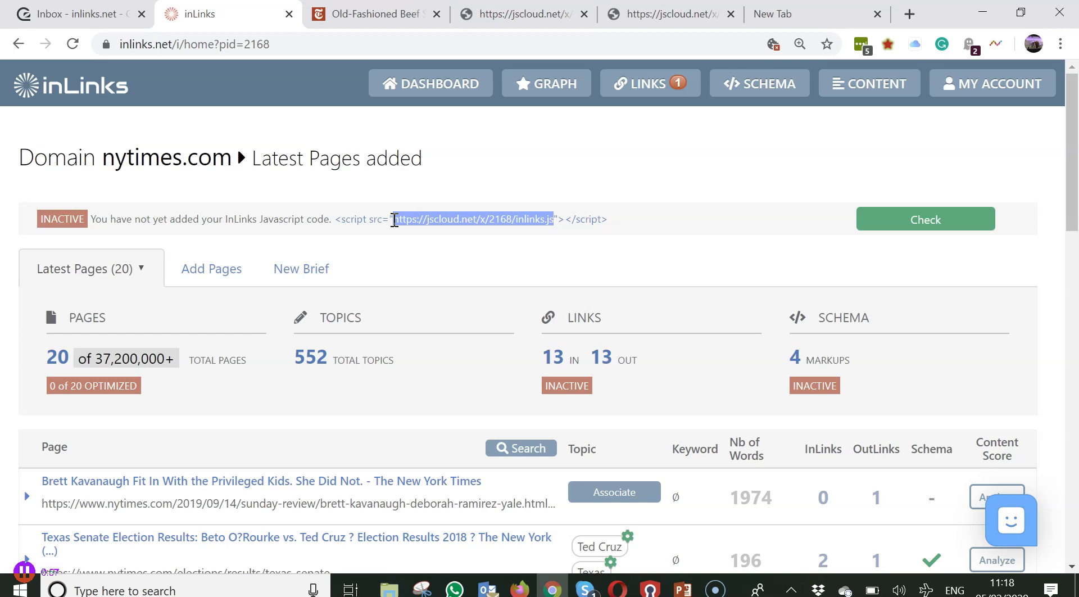
pyautogui.scroll(-5, 377, 355)
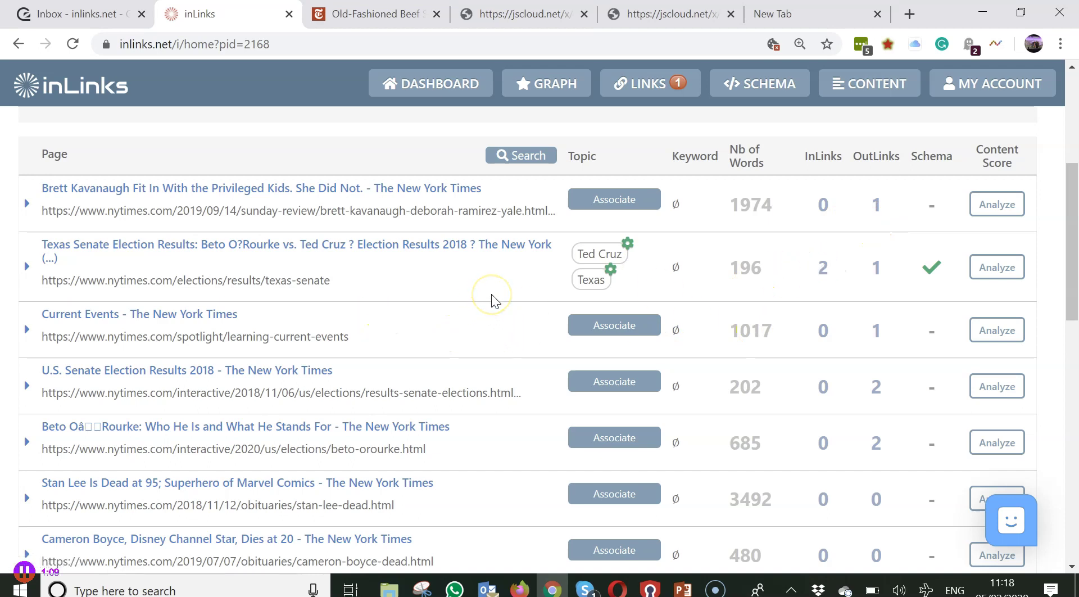
pyautogui.scroll(-4, 493, 300)
pyautogui.scroll(1, 492, 299)
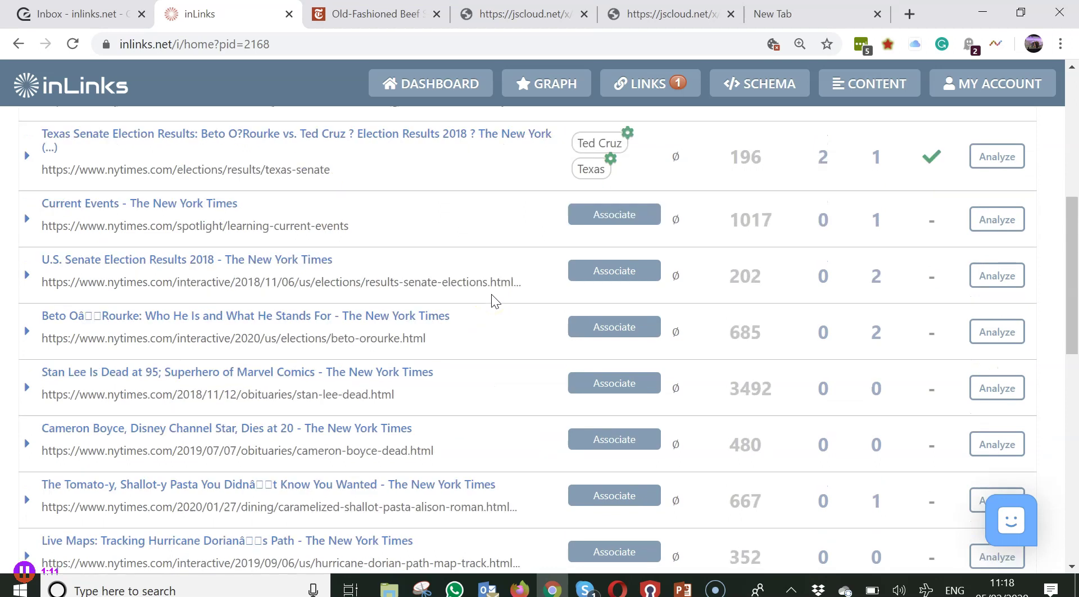
pyautogui.scroll(-2, 491, 296)
pyautogui.scroll(1, 491, 295)
pyautogui.click(488, 256)
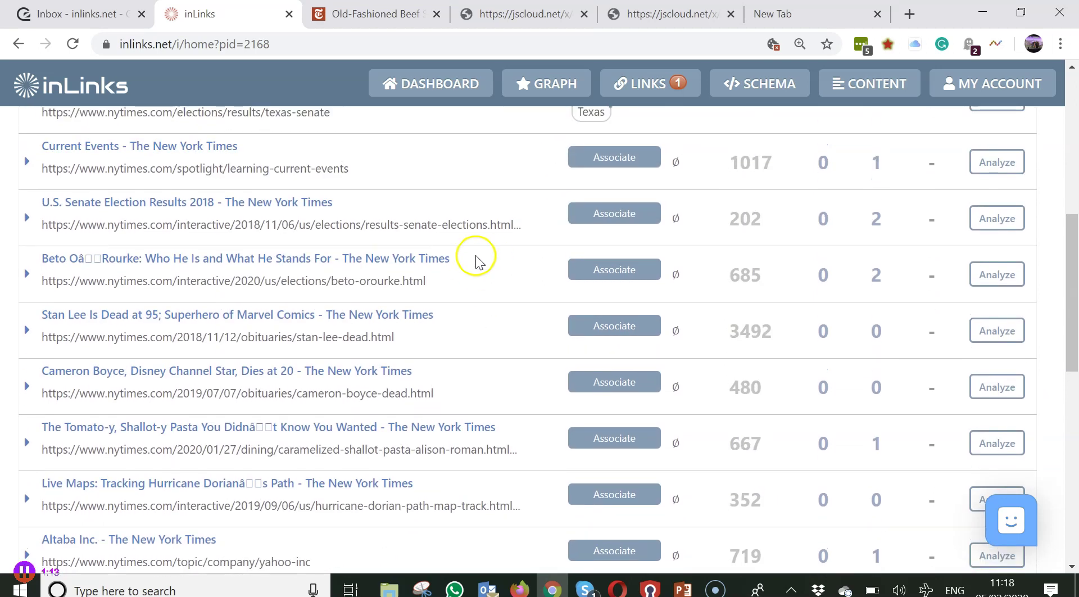
pyautogui.scroll(1, 483, 258)
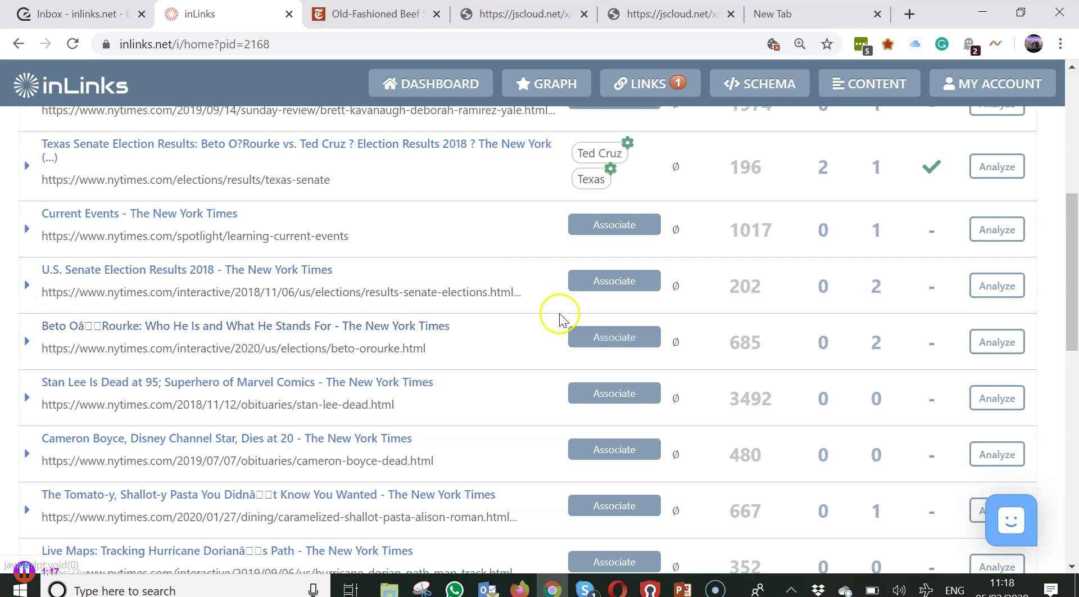
pyautogui.scroll(3, 501, 325)
pyautogui.scroll(3, 504, 326)
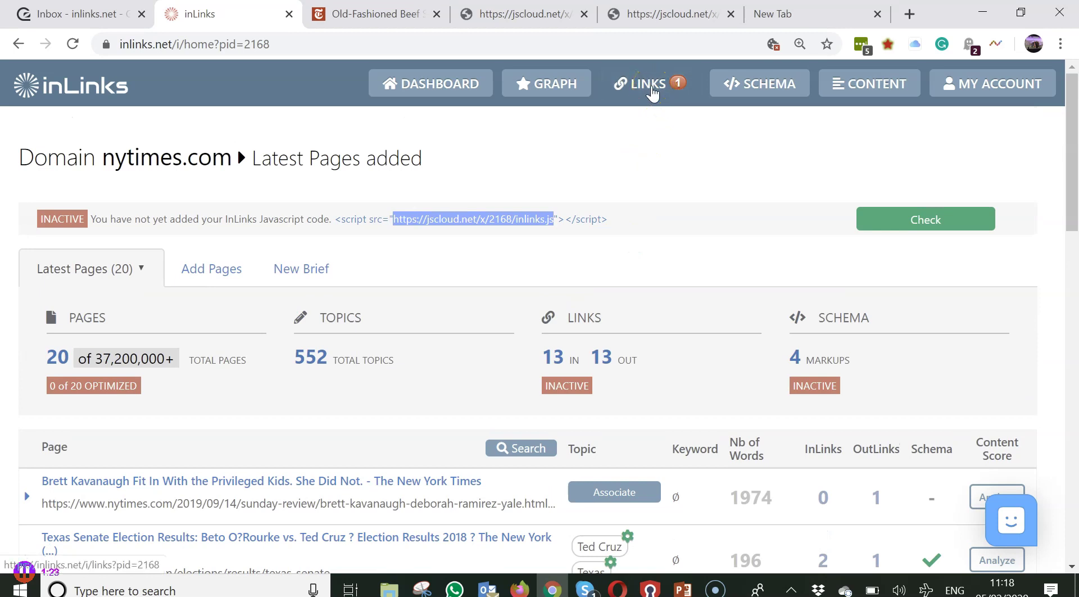
# Step: Go to the nytimes.com LINKS page and scroll down to the Latest links created table
pyautogui.click(649, 89)
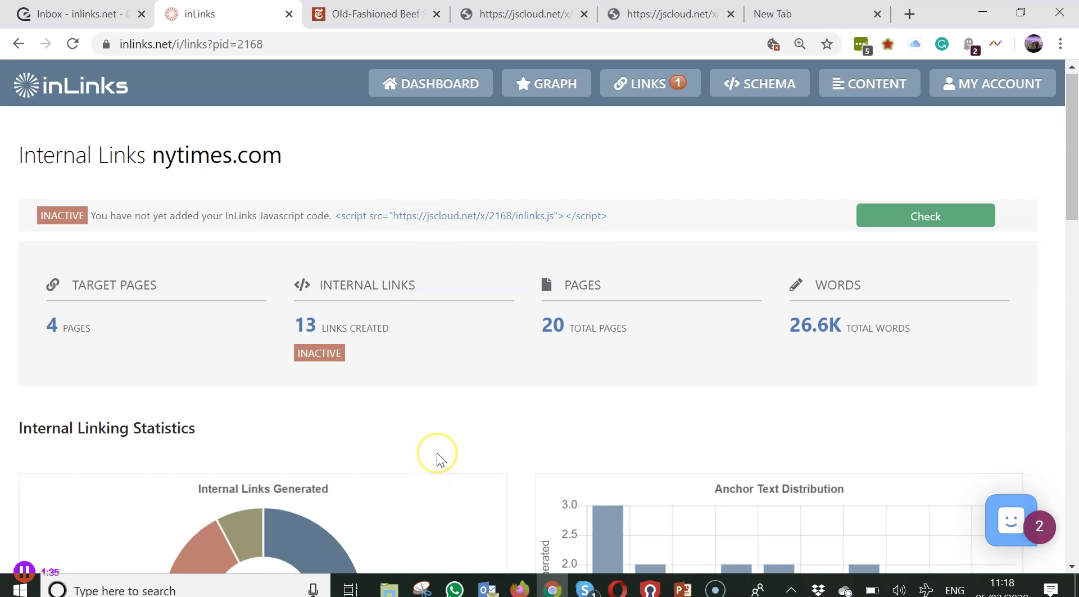
pyautogui.scroll(-8, 437, 453)
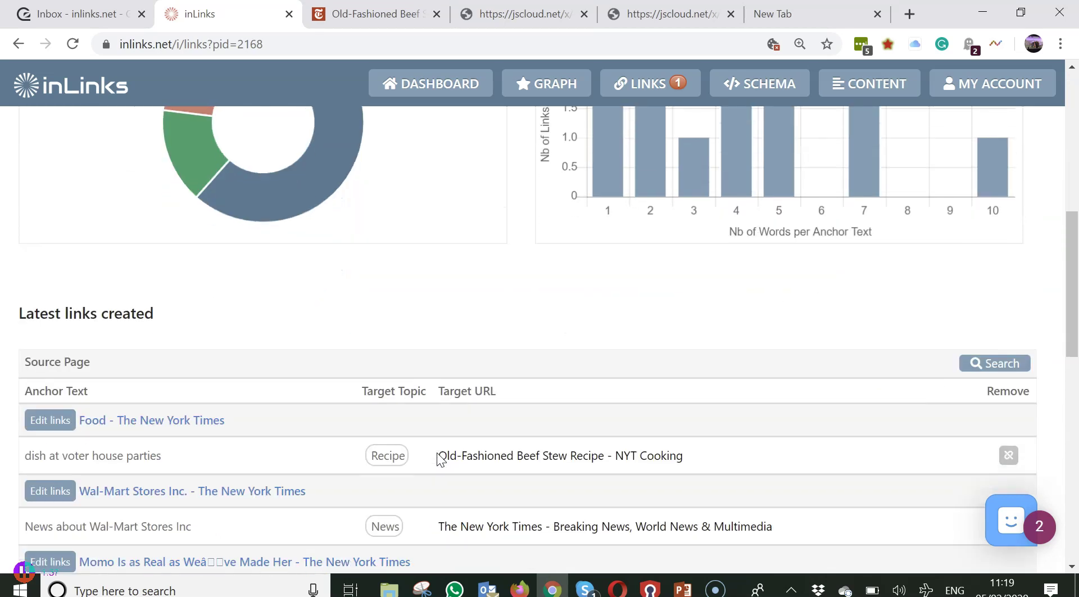
pyautogui.scroll(-3, 437, 454)
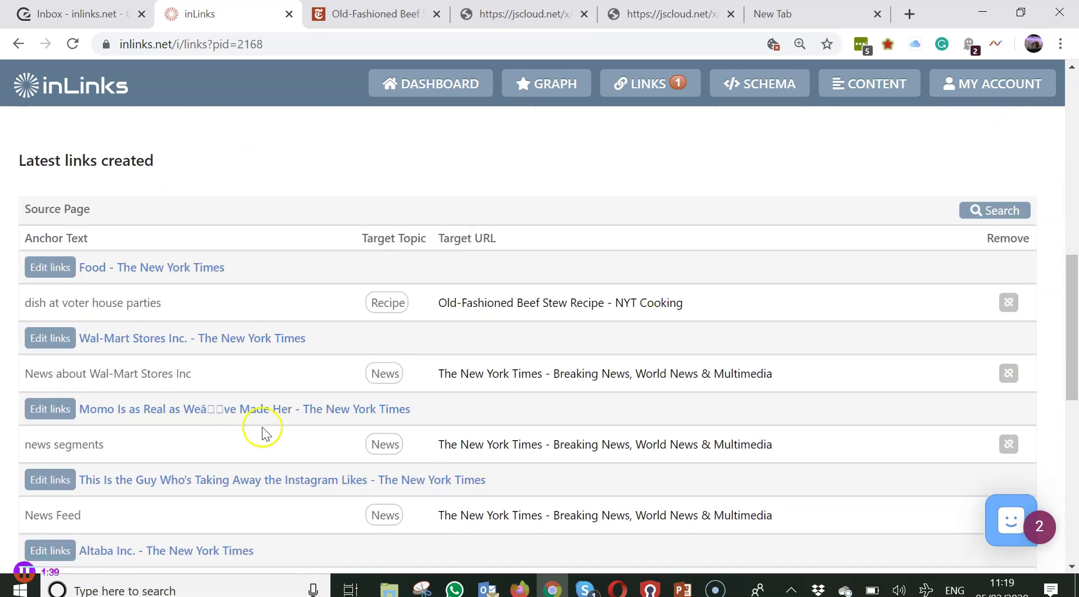
pyautogui.scroll(-1, 262, 432)
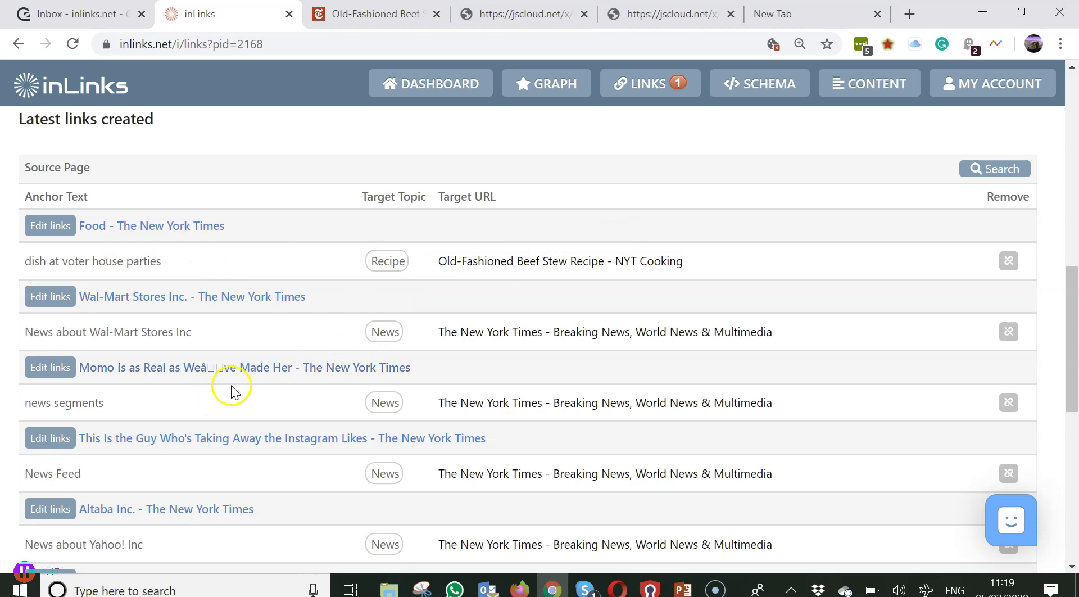
pyautogui.scroll(-5, 230, 392)
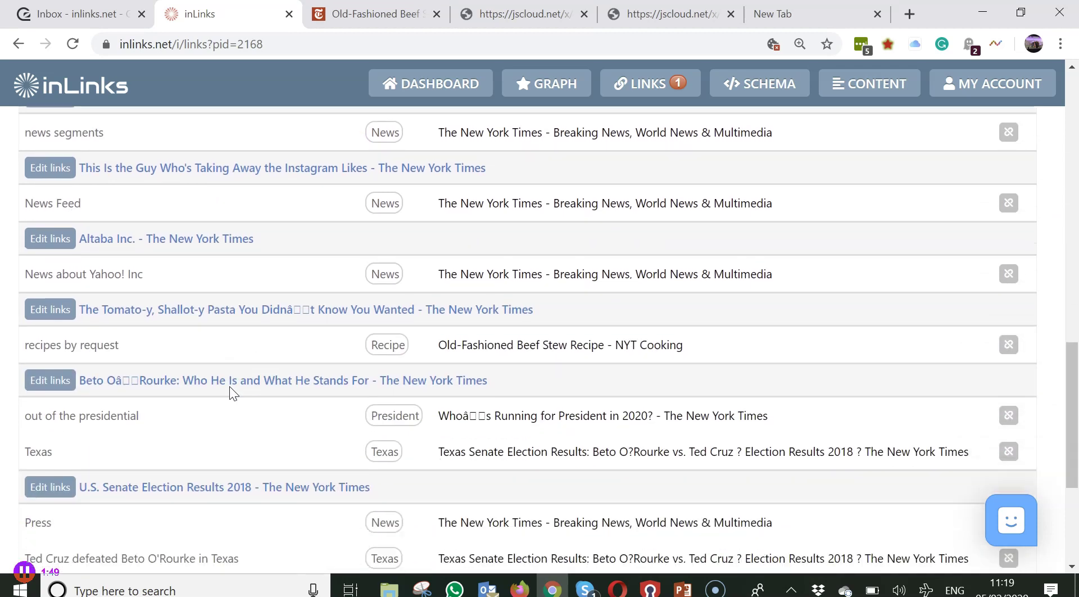
pyautogui.scroll(-3, 237, 400)
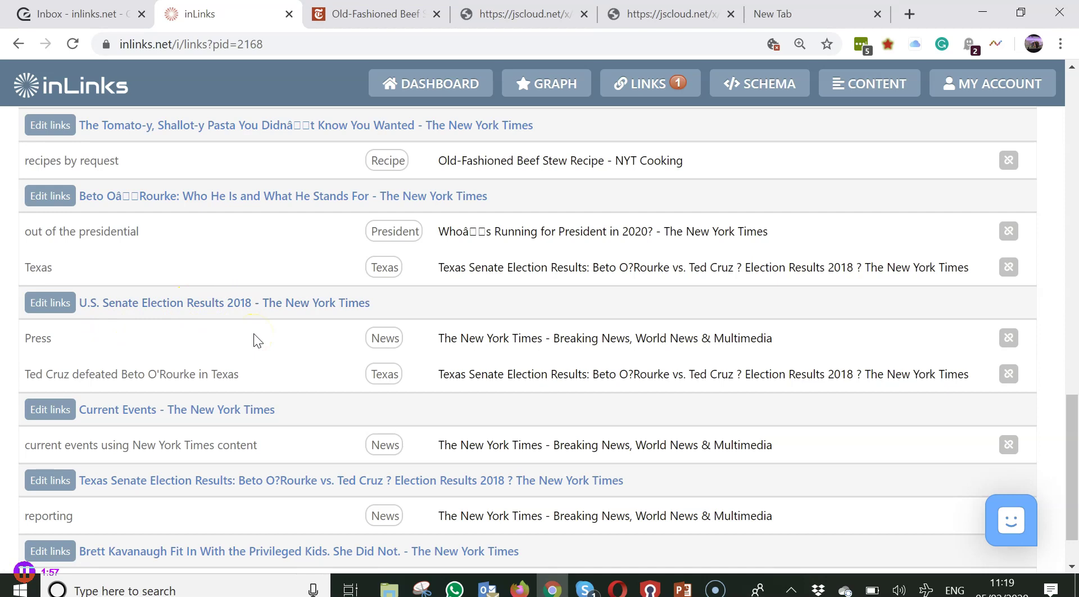
# Step: Remove the Press link from the U.S. Senate Election Results 2018 page and implement the change
pyautogui.click(1009, 338)
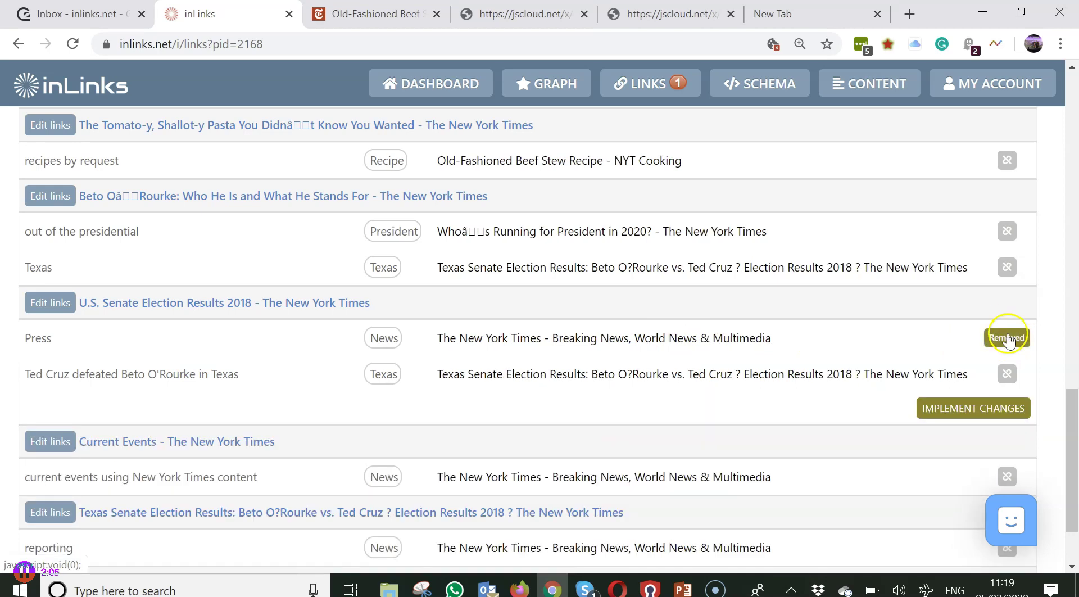
pyautogui.click(976, 411)
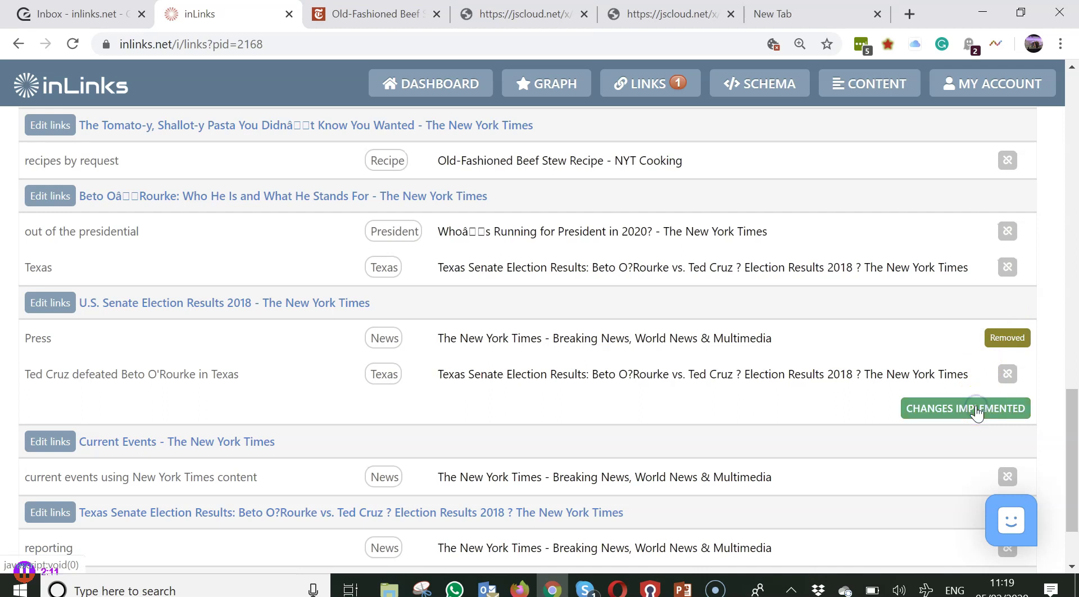
pyautogui.click(747, 388)
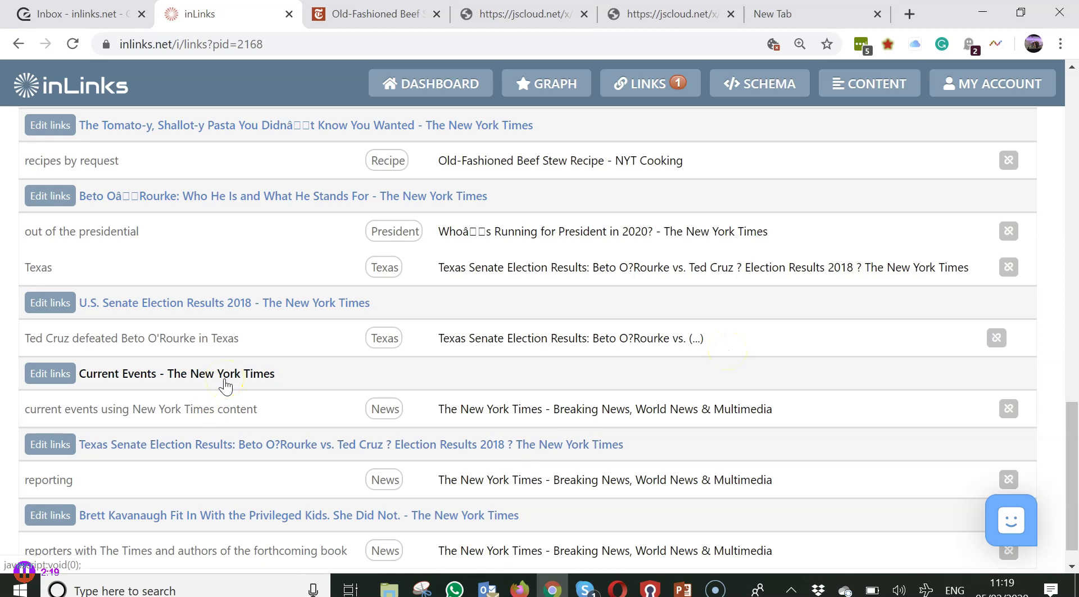
pyautogui.click(253, 398)
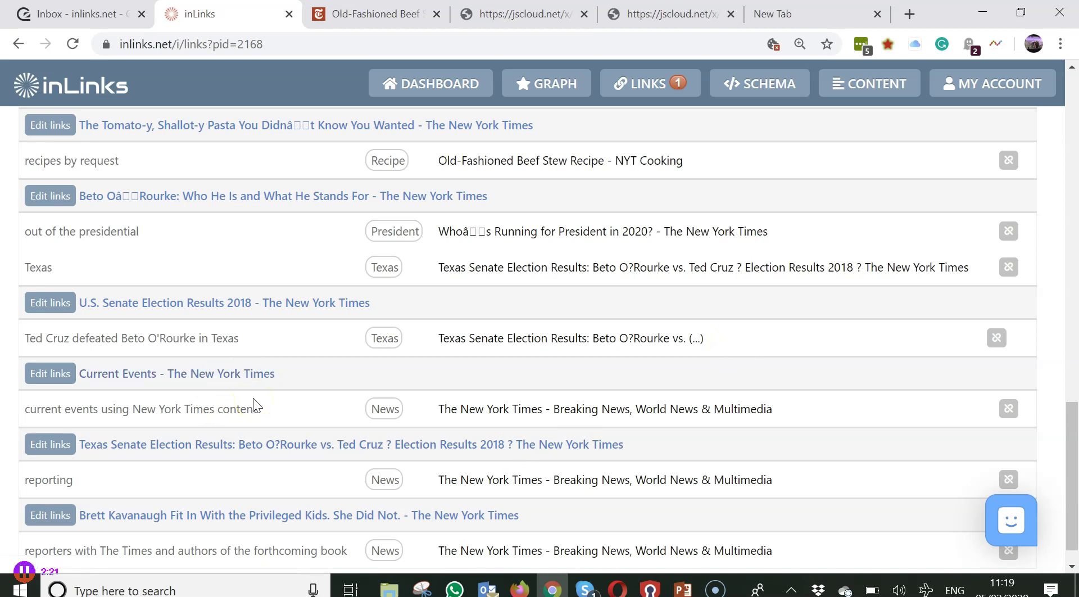
pyautogui.click(260, 408)
pyautogui.scroll(-1, 260, 406)
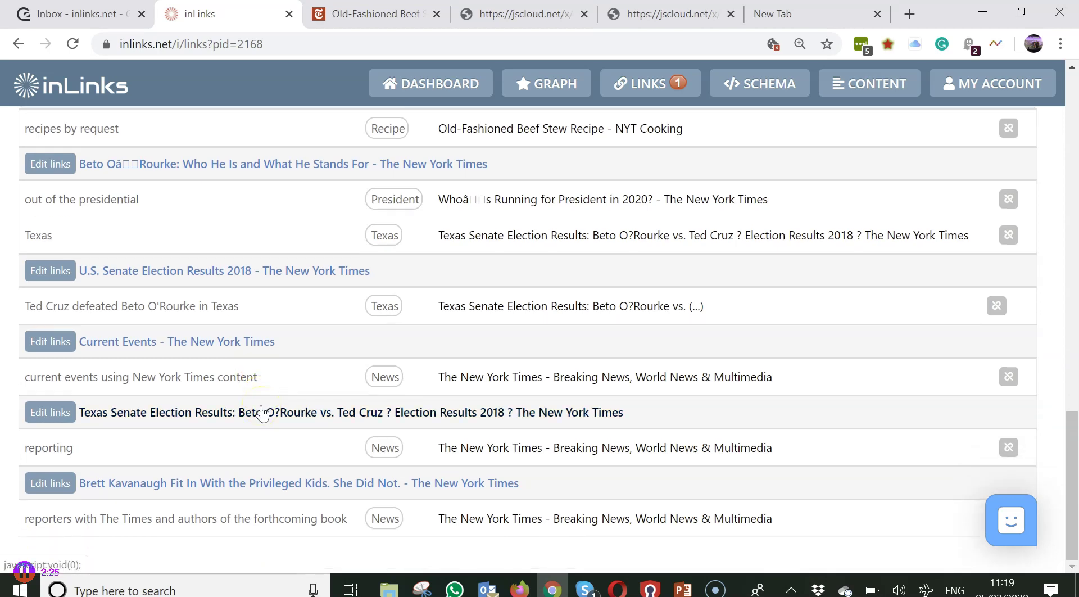
pyautogui.scroll(1, 505, 285)
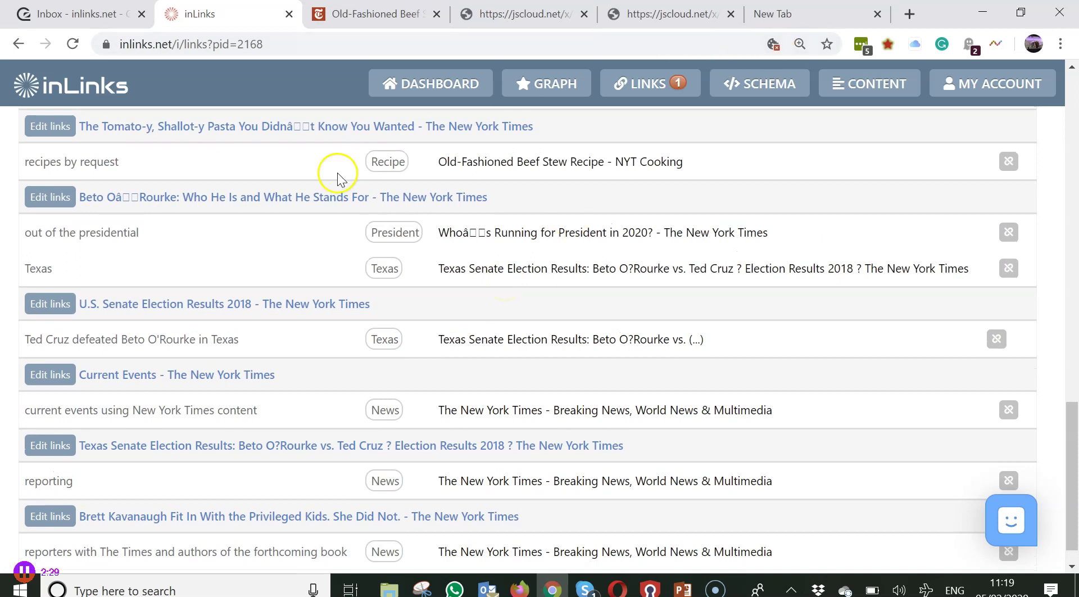
# Step: Copy the Old-Fashioned Beef Stew recipe's NYT Cooking address and return to the InLinks tab
pyautogui.scroll(2, 393, 284)
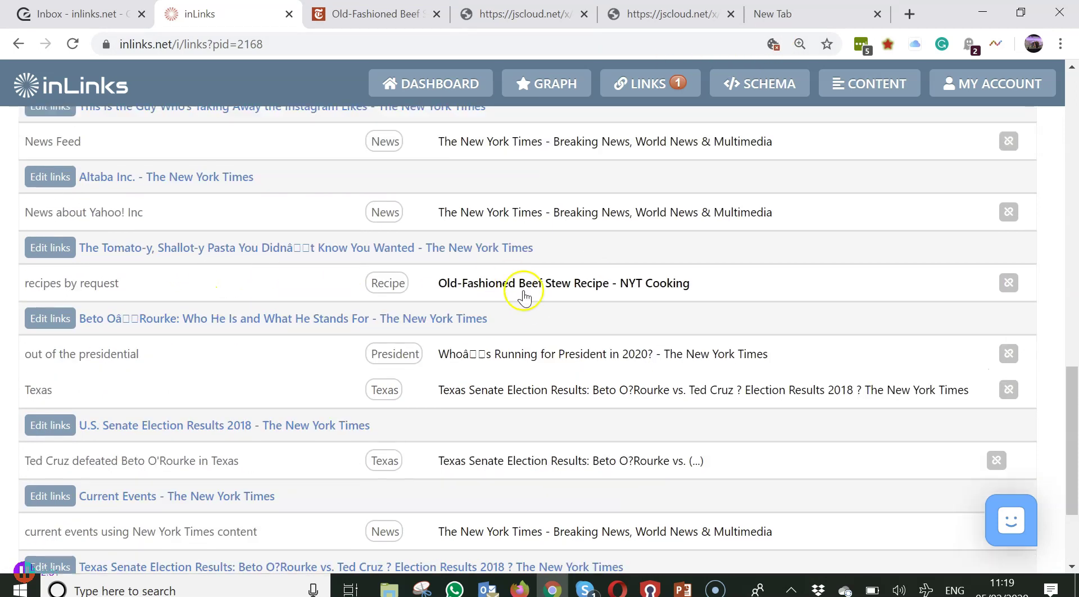
pyautogui.click(531, 284)
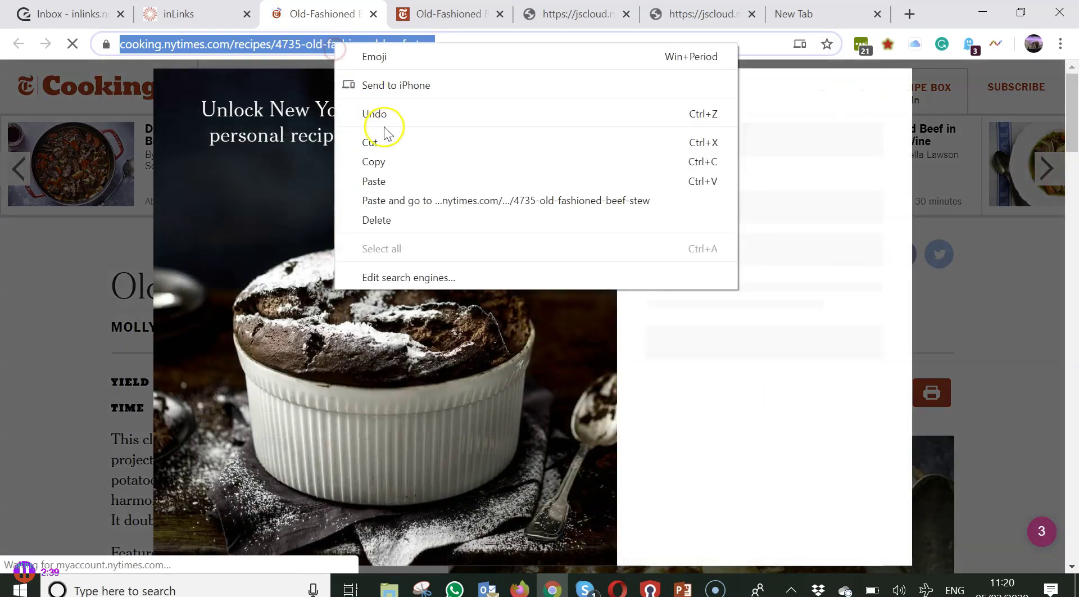
pyautogui.click(382, 162)
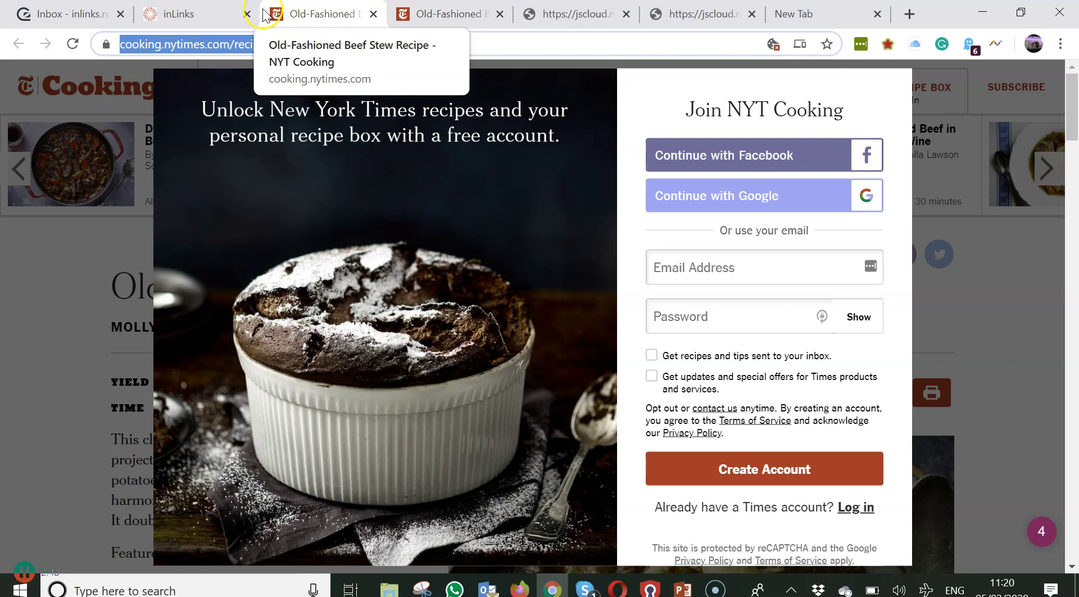
pyautogui.click(228, 18)
# Step: Close the recipe's article panel and open the Tomato-y pasta article's text
pyautogui.click(509, 284)
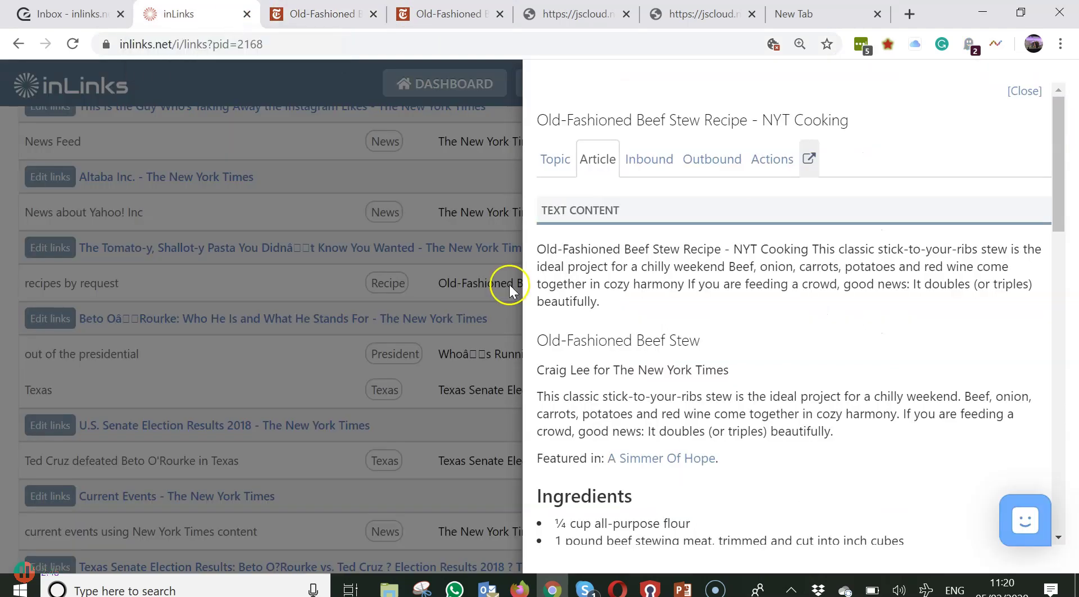
pyautogui.click(208, 369)
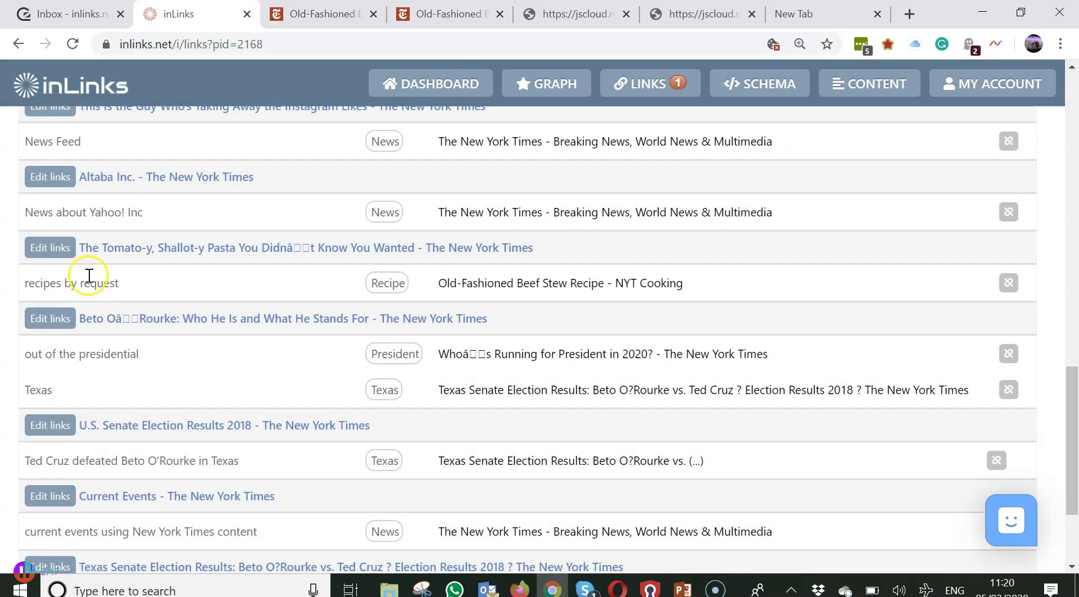
pyautogui.click(145, 250)
pyautogui.click(62, 256)
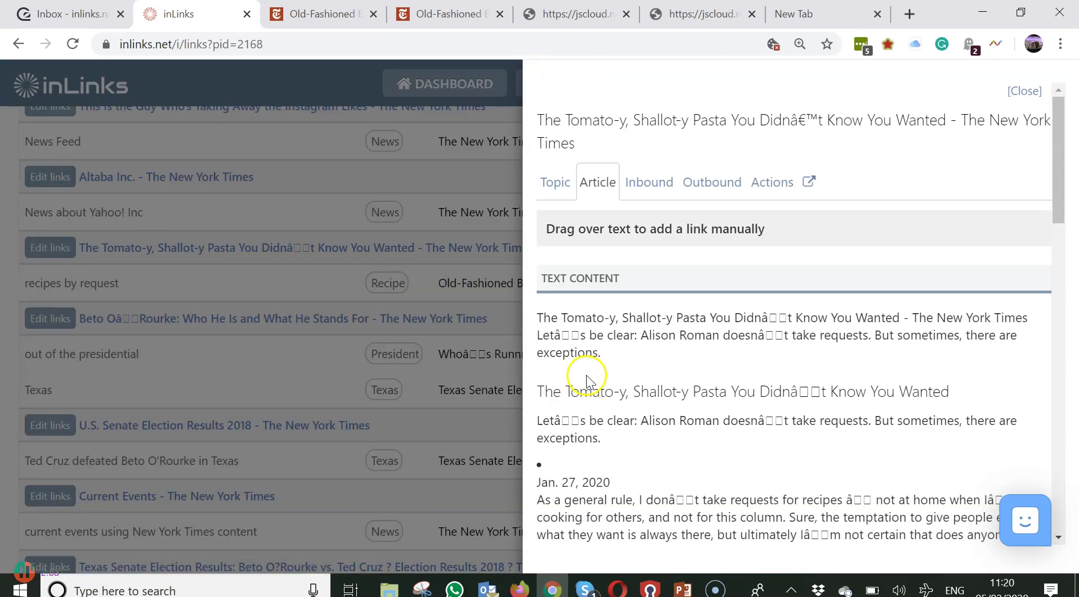
pyautogui.scroll(-7, 621, 403)
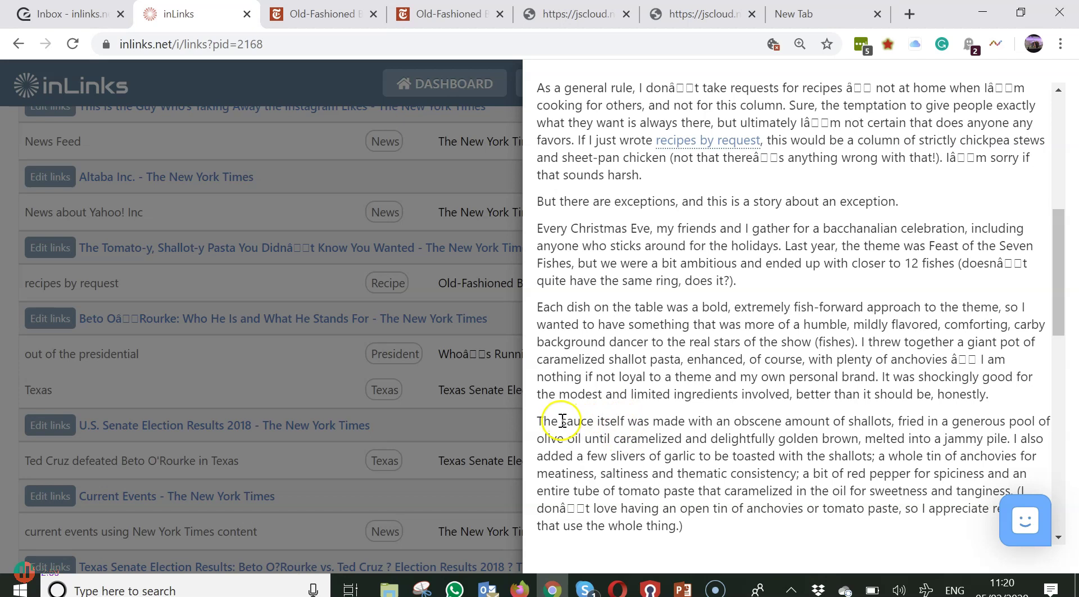
# Step: Manually link 'sauce' to the pasted Old-Fashioned Beef Stew recipe URL and save
pyautogui.moveTo(562, 420); pyautogui.dragTo(595, 421)
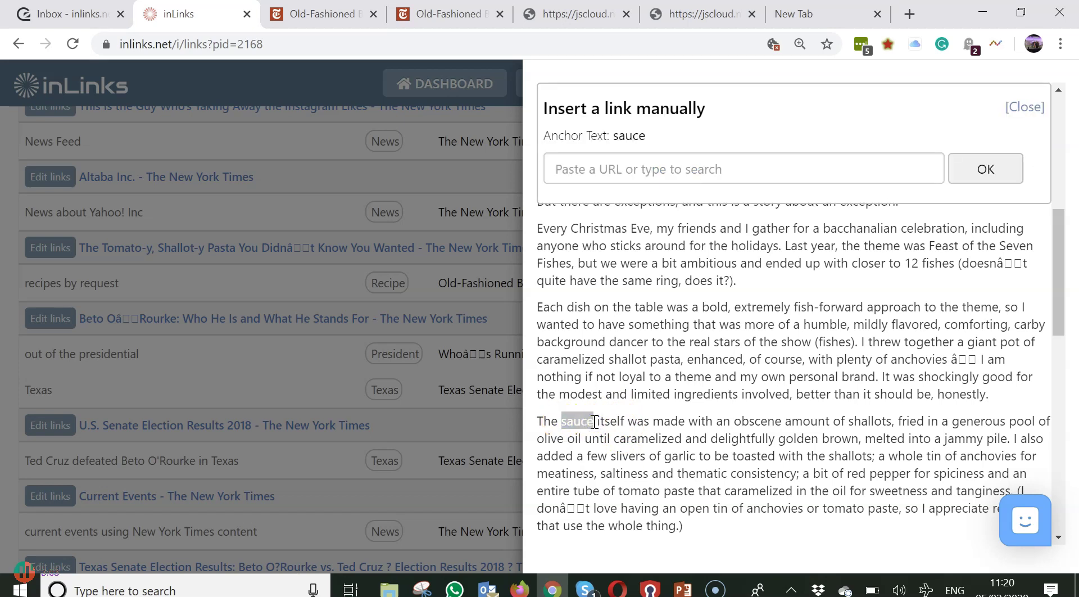
pyautogui.click(584, 170)
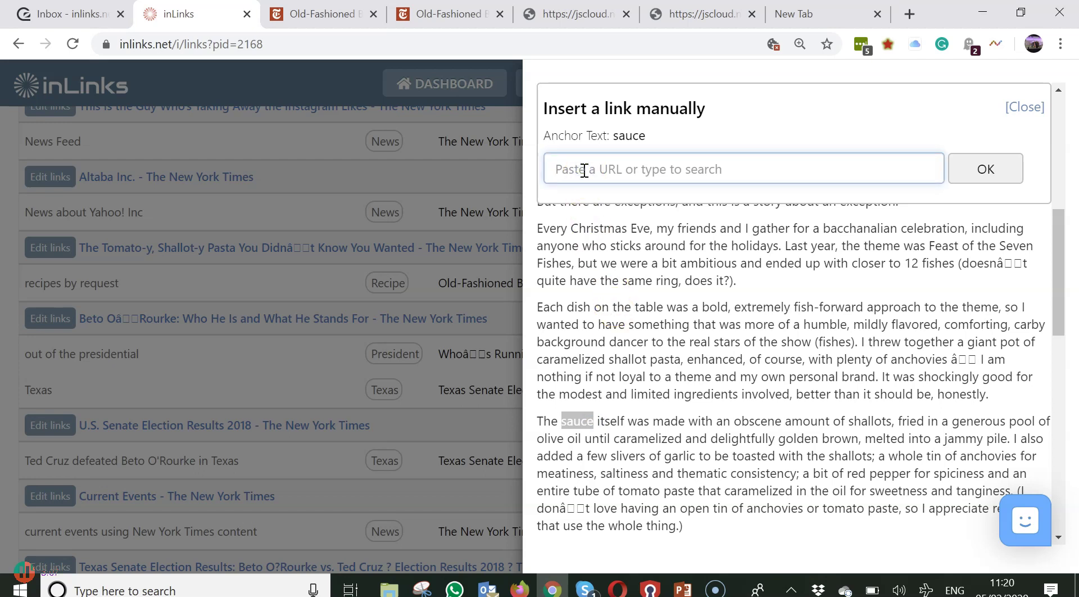
pyautogui.hotkey('ctrl', 'v')
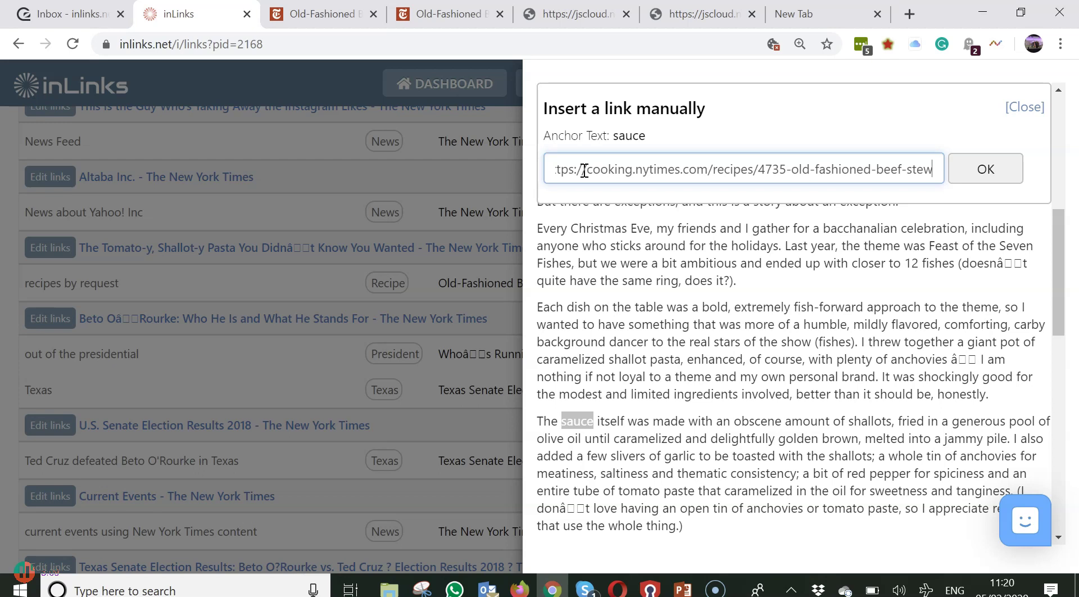
pyautogui.click(984, 169)
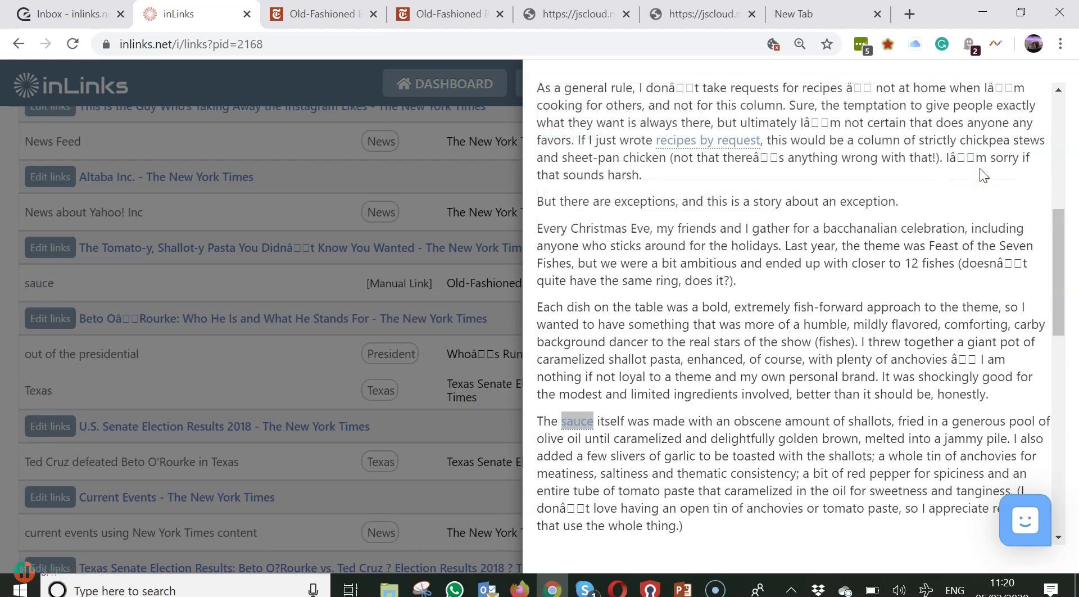
# Step: Close the Article panel and reload the links page
pyautogui.click(271, 352)
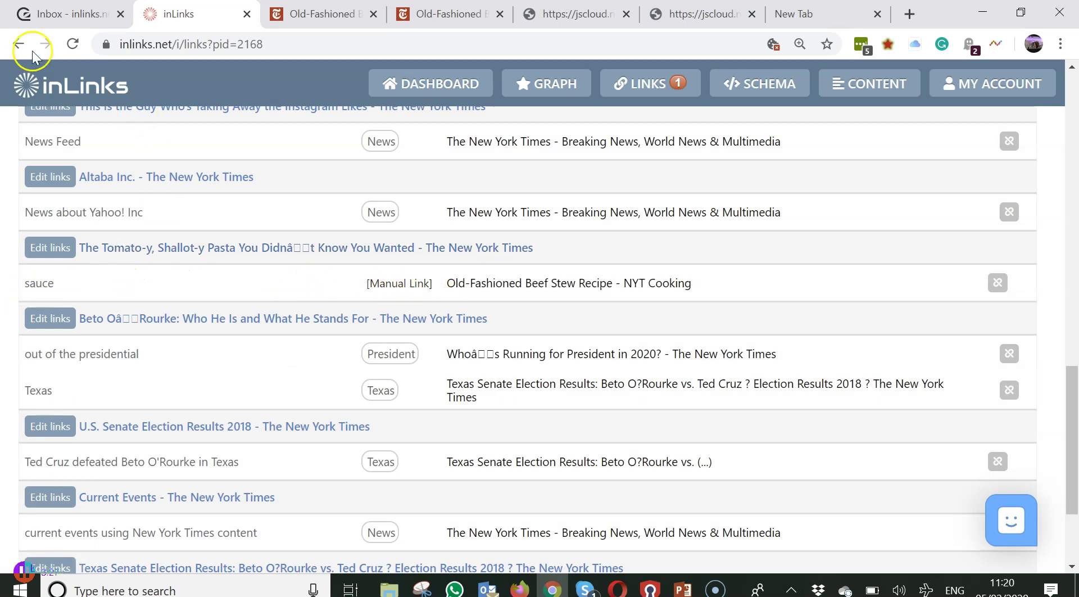
pyautogui.click(82, 44)
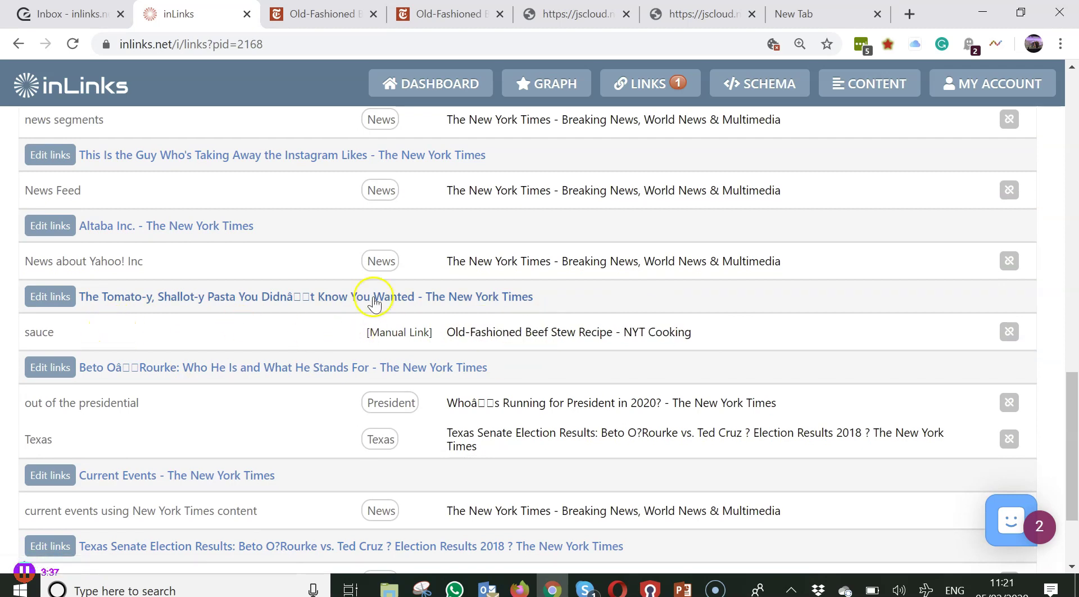
# Step: Find the second 'sauce' in the Tomato-y pasta article, verify its beef stew link, then close the panel
pyautogui.click(270, 295)
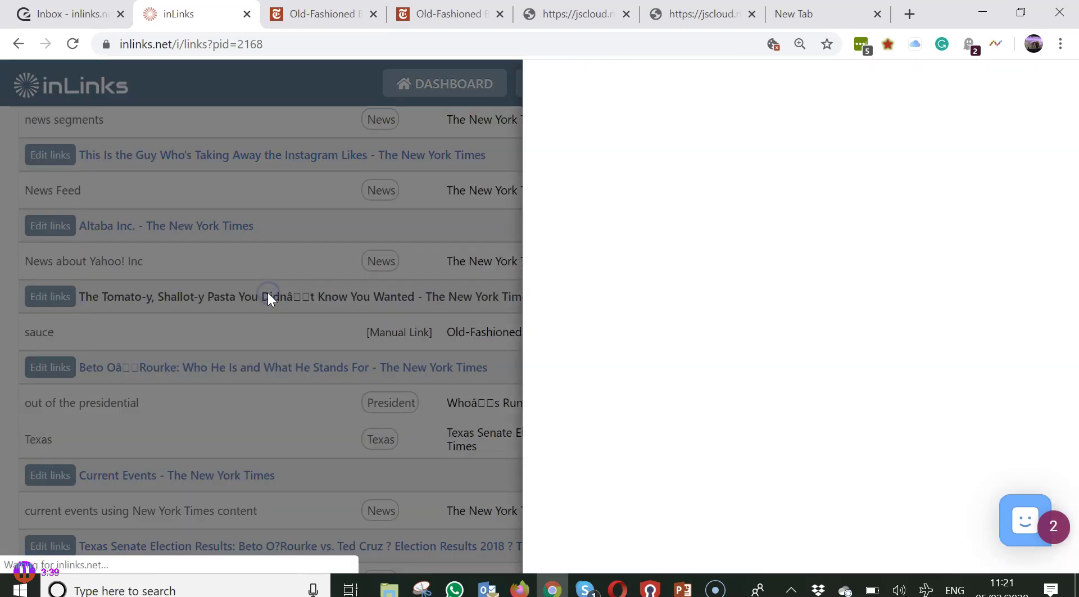
pyautogui.scroll(-4, 635, 383)
pyautogui.scroll(3, 636, 383)
pyautogui.hotkey('ctrl', 'f')
pyautogui.write('sauce')
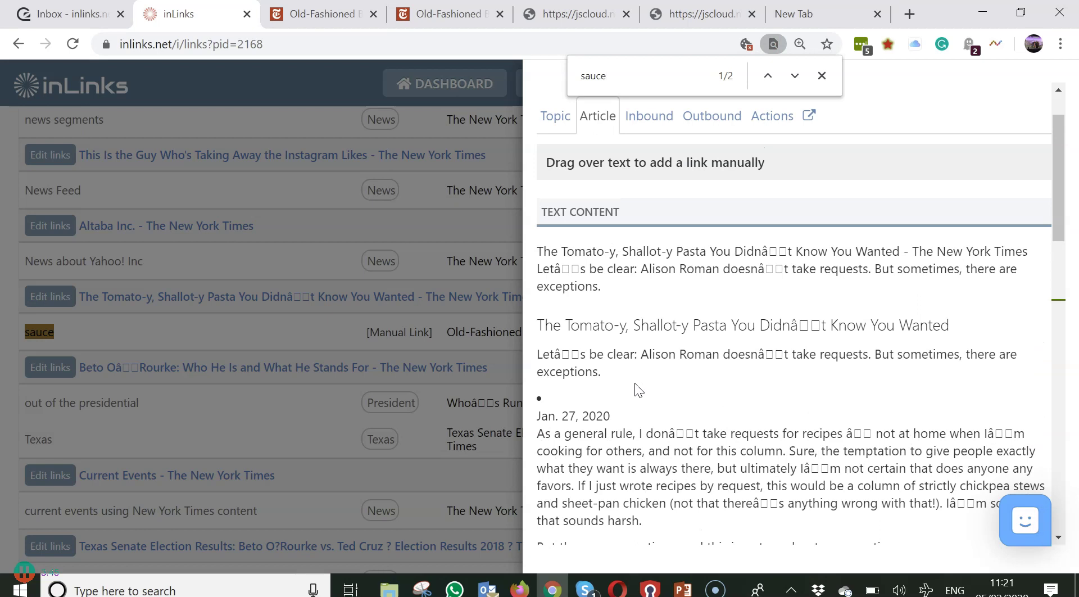
pyautogui.click(804, 80)
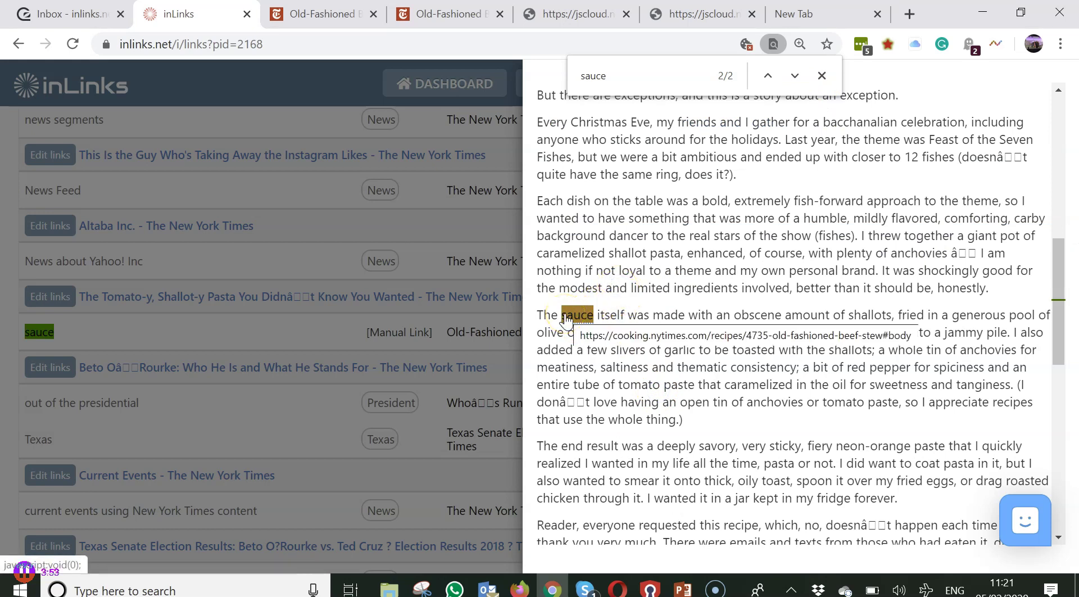
pyautogui.click(331, 322)
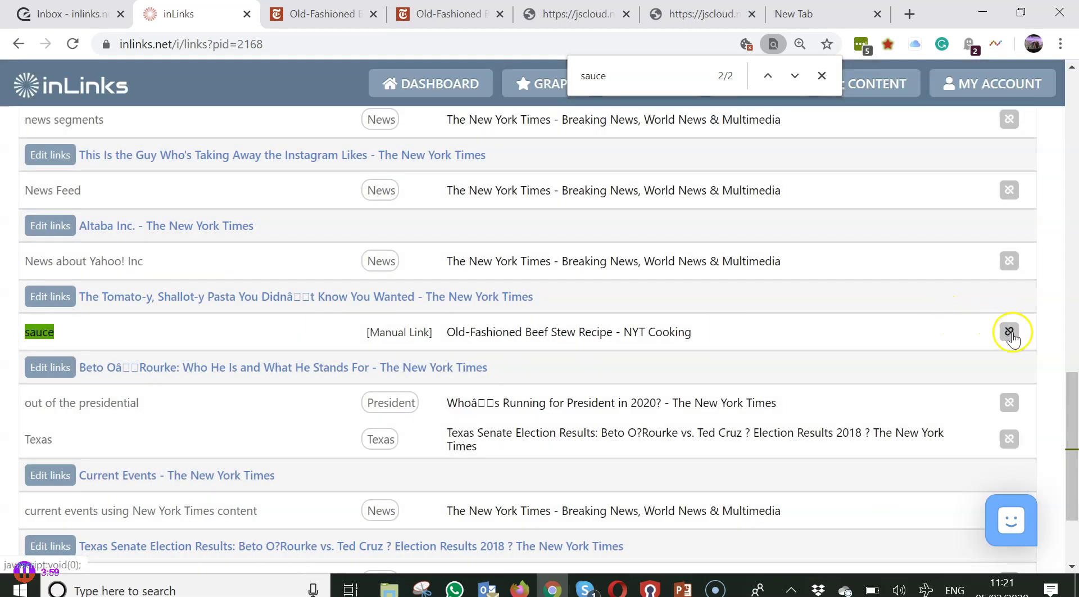
# Step: Delete the 'sauce' manual link, implement the change, and close the find bar
pyautogui.click(1003, 330)
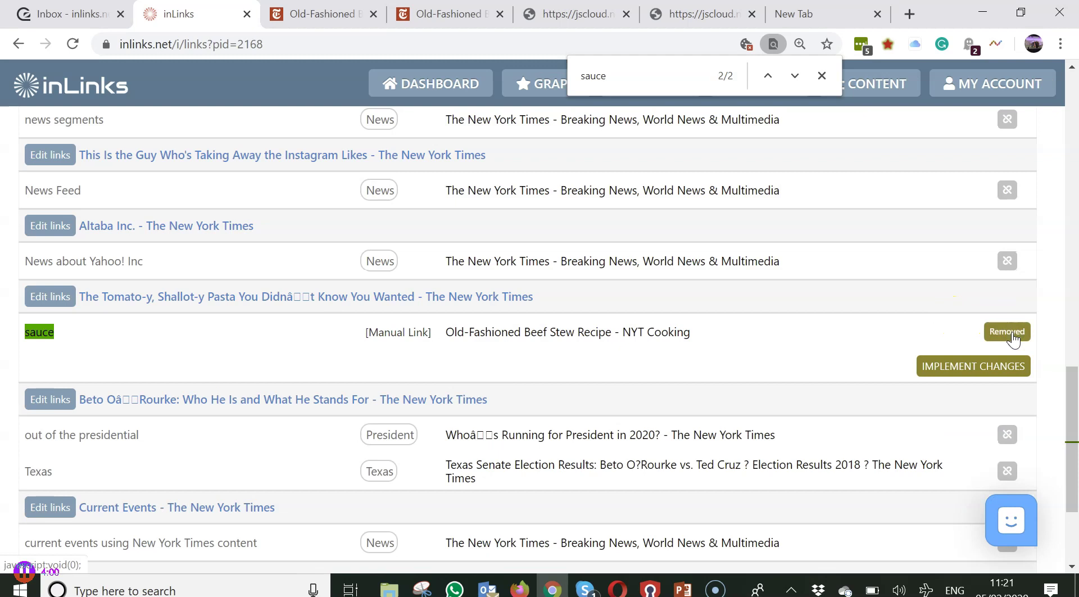
pyautogui.click(990, 364)
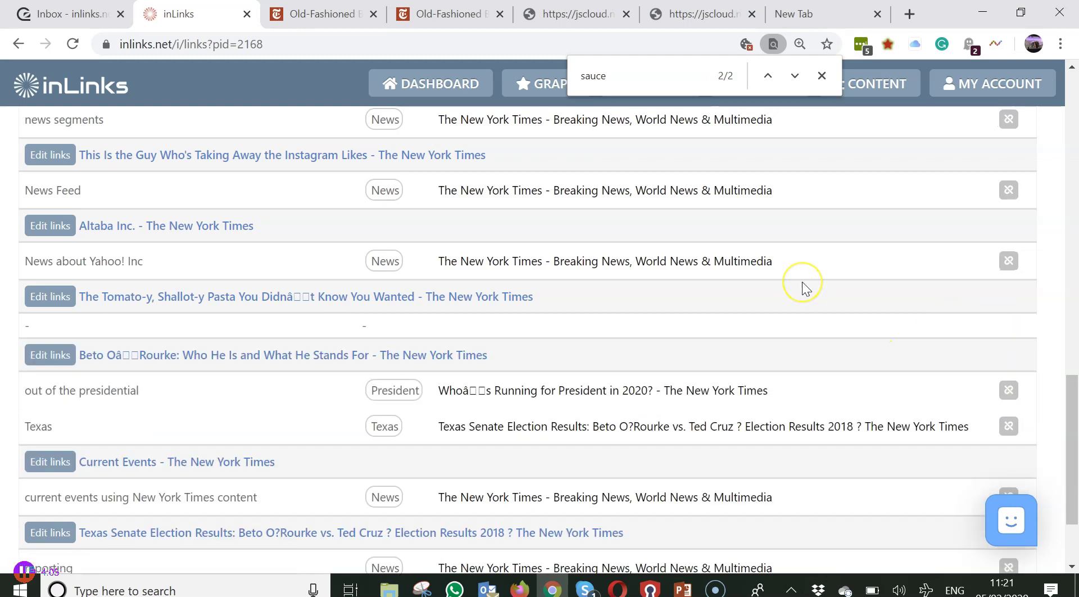
pyautogui.click(822, 76)
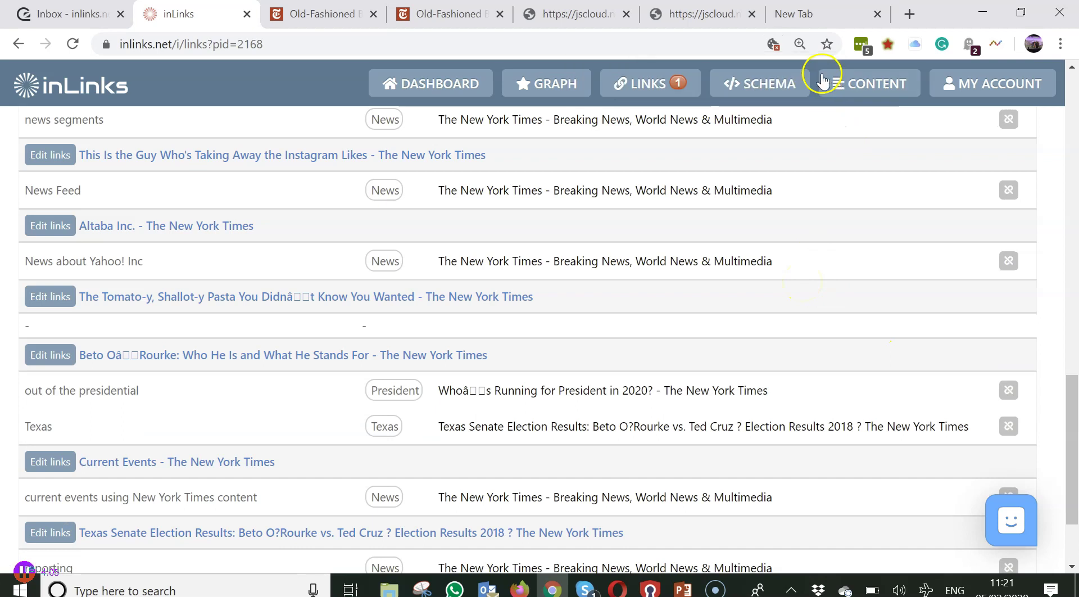
pyautogui.scroll(20, 582, 308)
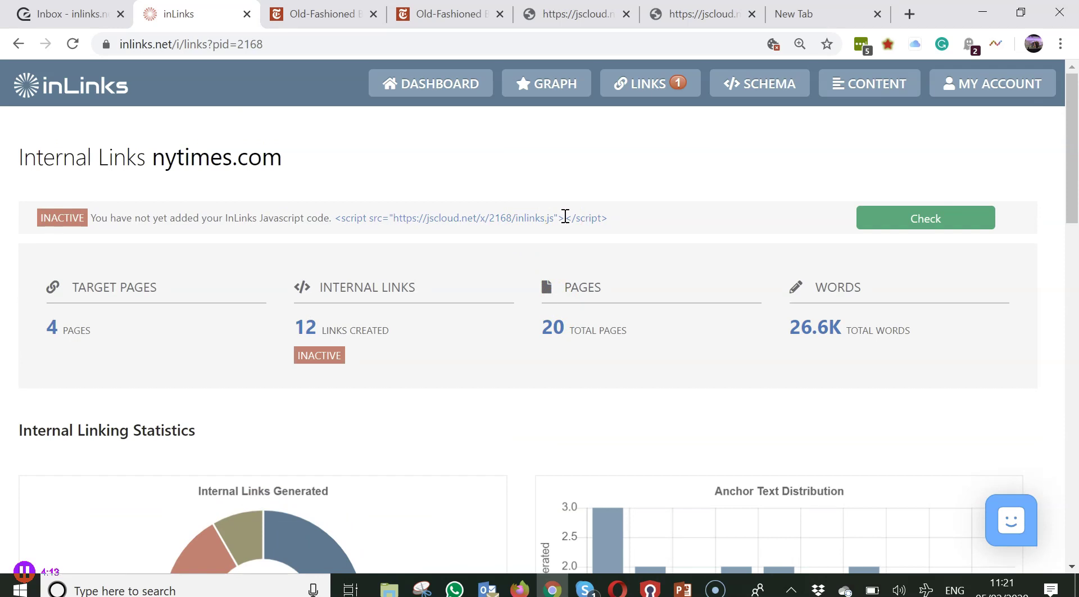
pyautogui.click(559, 217)
pyautogui.moveTo(554, 218); pyautogui.dragTo(393, 219)
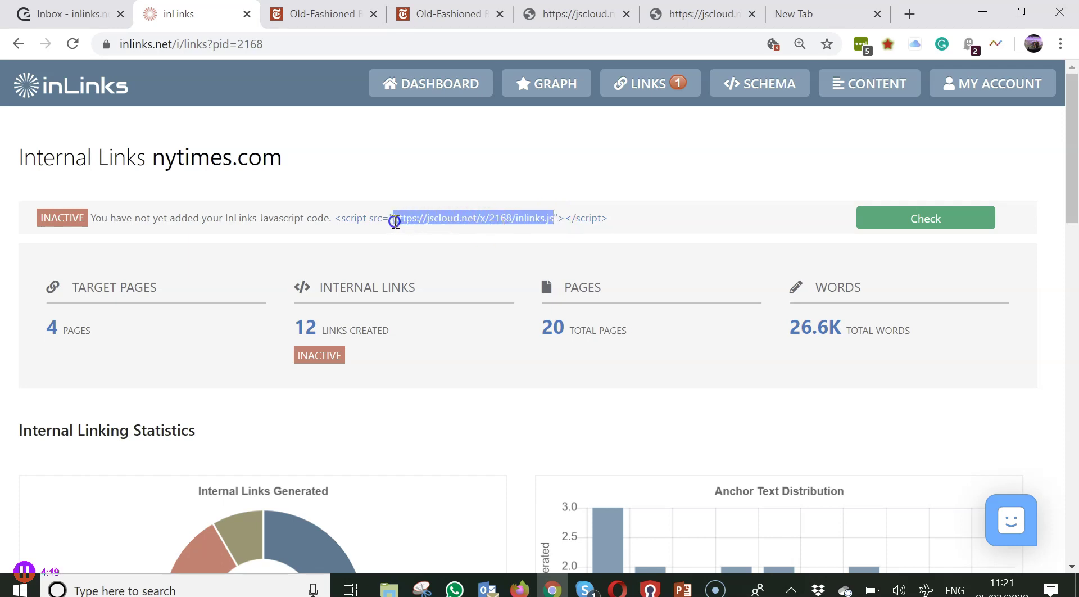
pyautogui.rightClick(439, 218)
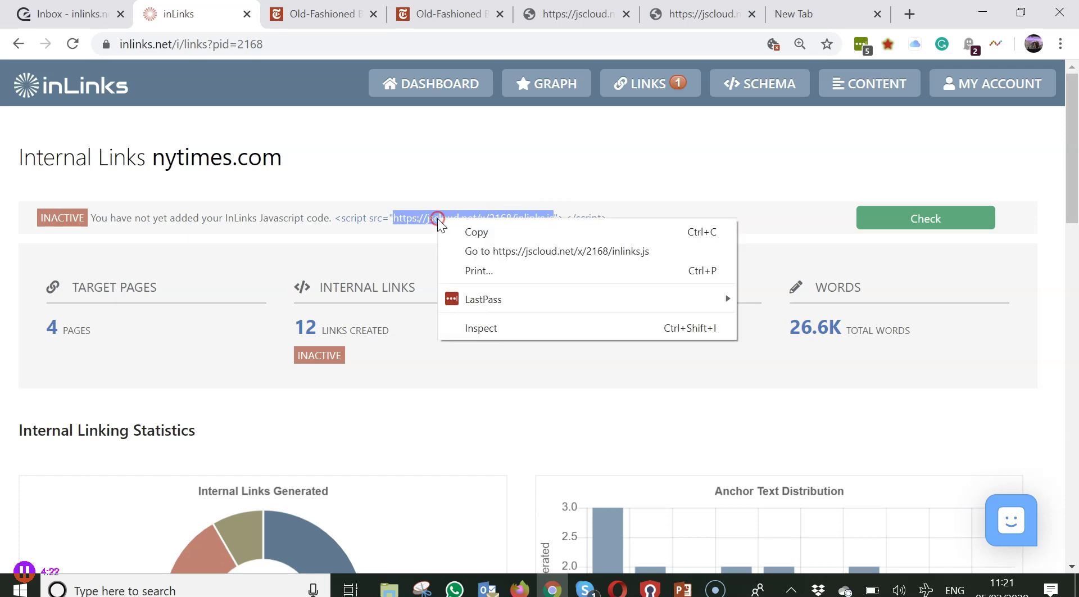
pyautogui.click(475, 232)
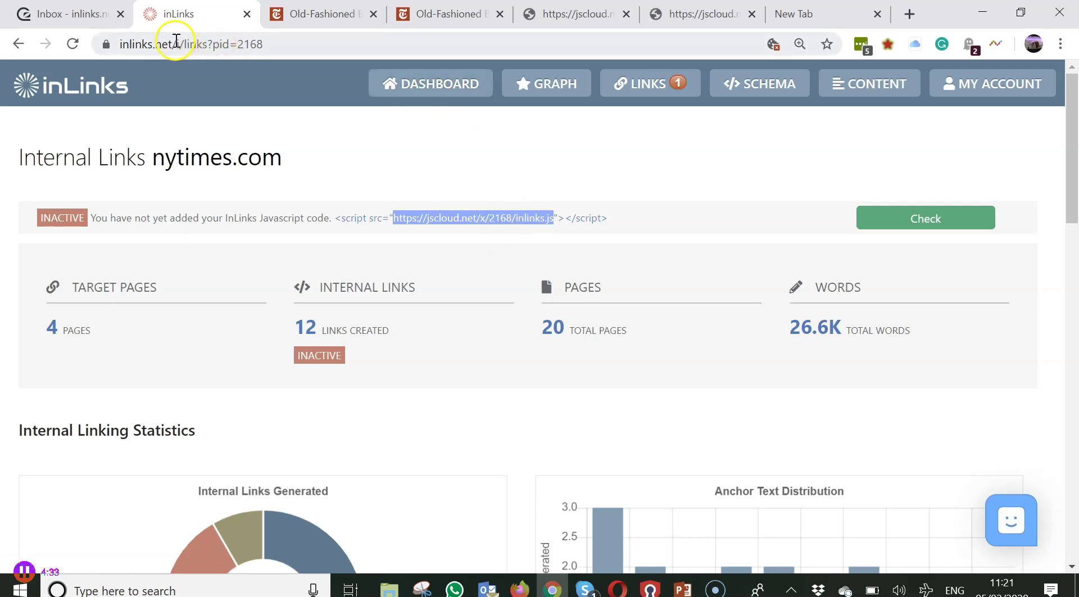
pyautogui.click(302, 44)
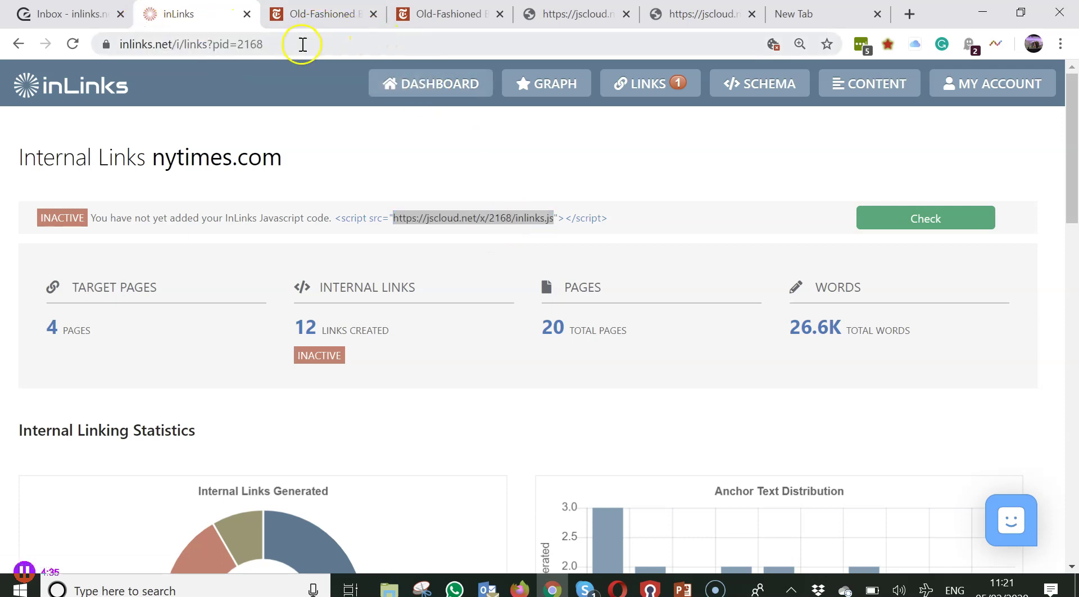
# Step: Paste the inlinks.js URL as the address and load the script's source code
pyautogui.hotkey('ctrl', 'v')
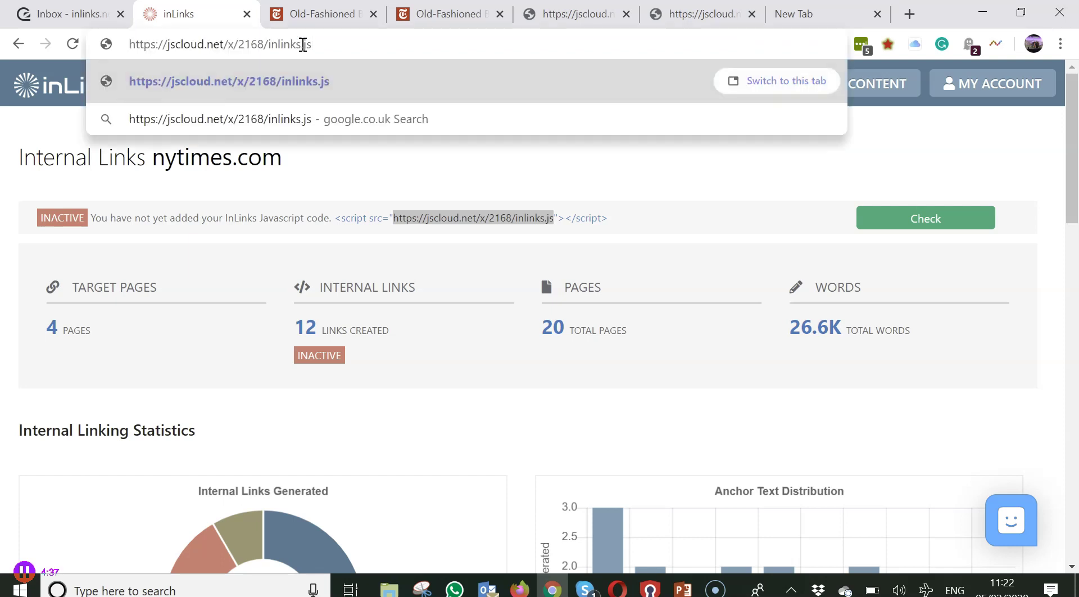
pyautogui.press('Return')
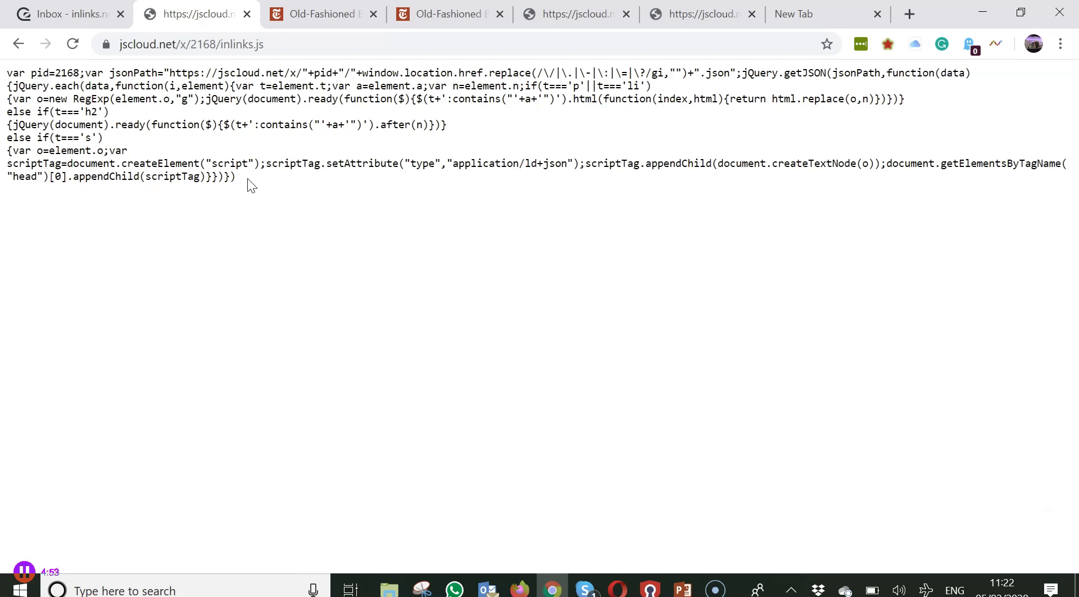
pyautogui.click(545, 152)
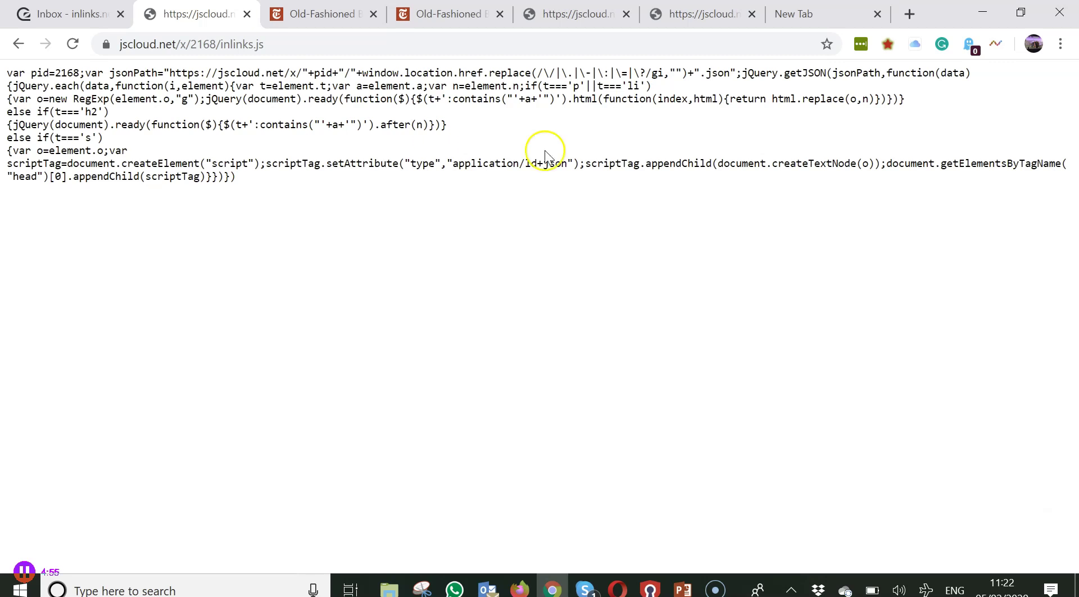
# Step: View the inlinks.js copies highlighting the p/li and h2 link code, then the schema 's' section
pyautogui.click(576, 14)
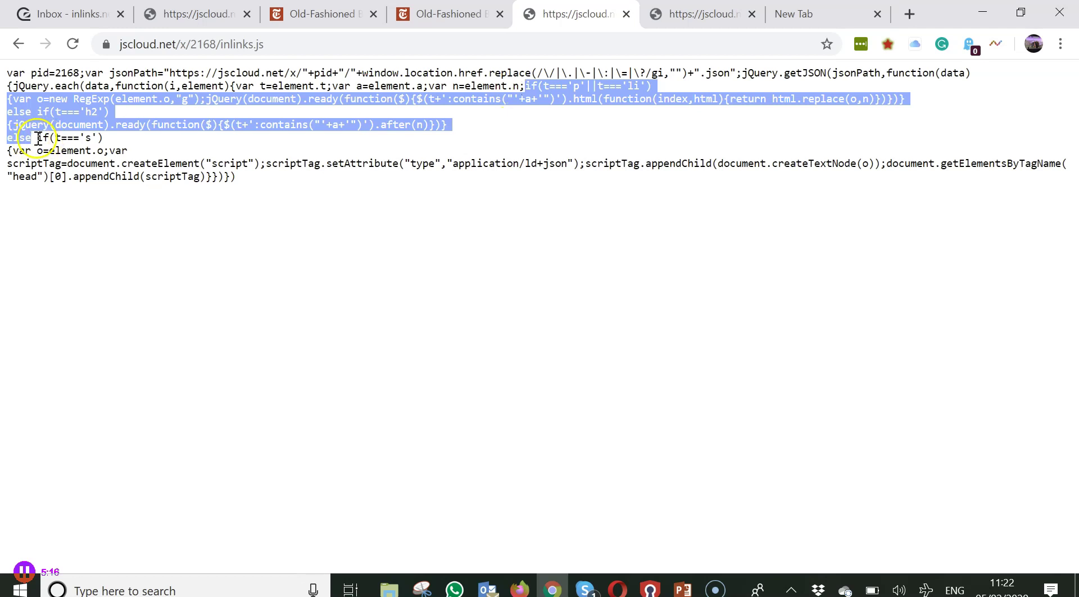
pyautogui.click(194, 335)
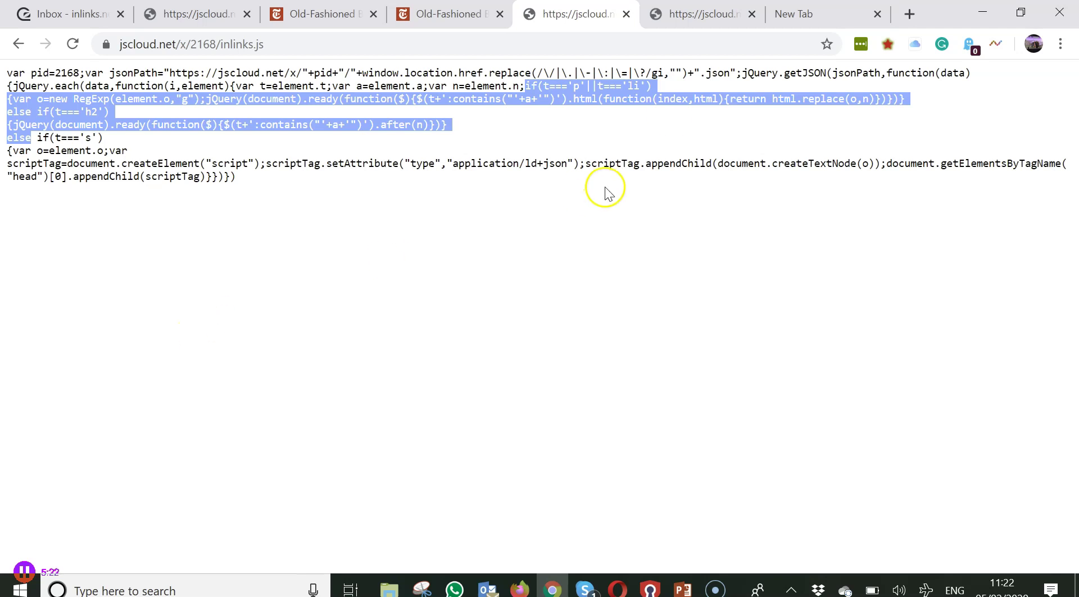
pyautogui.click(697, 16)
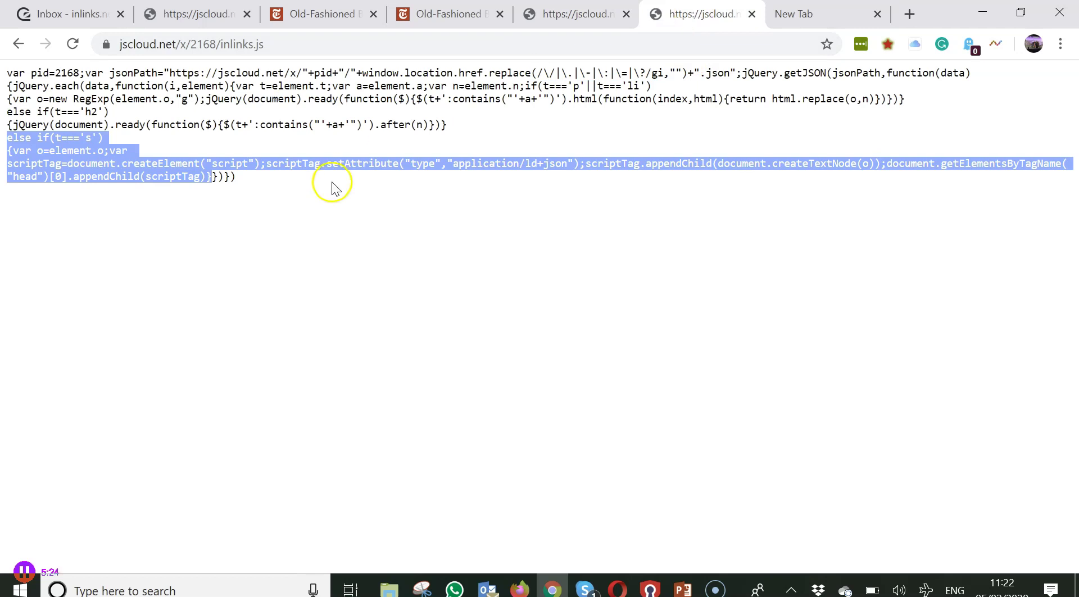